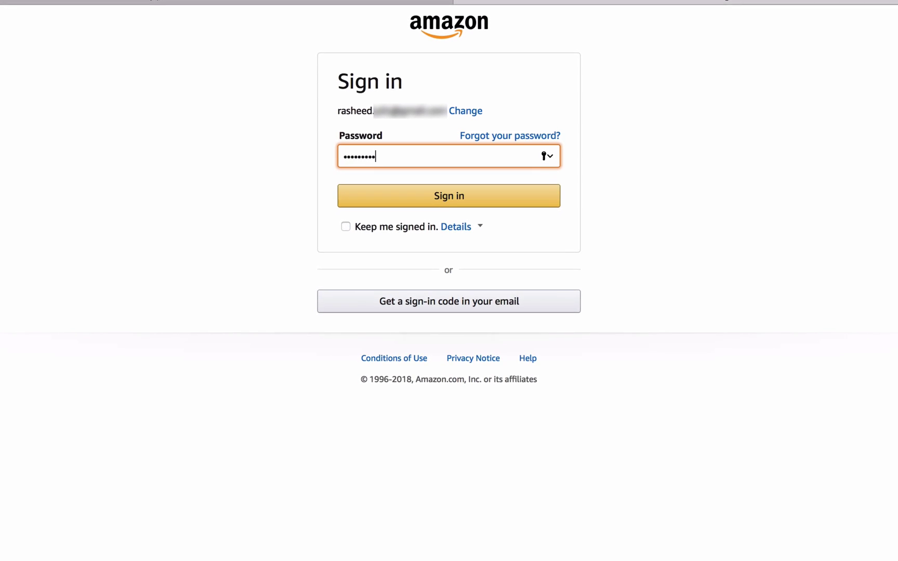
- Attempt signing in with the old password, then reach the Login & security settings
left_click(444, 196)
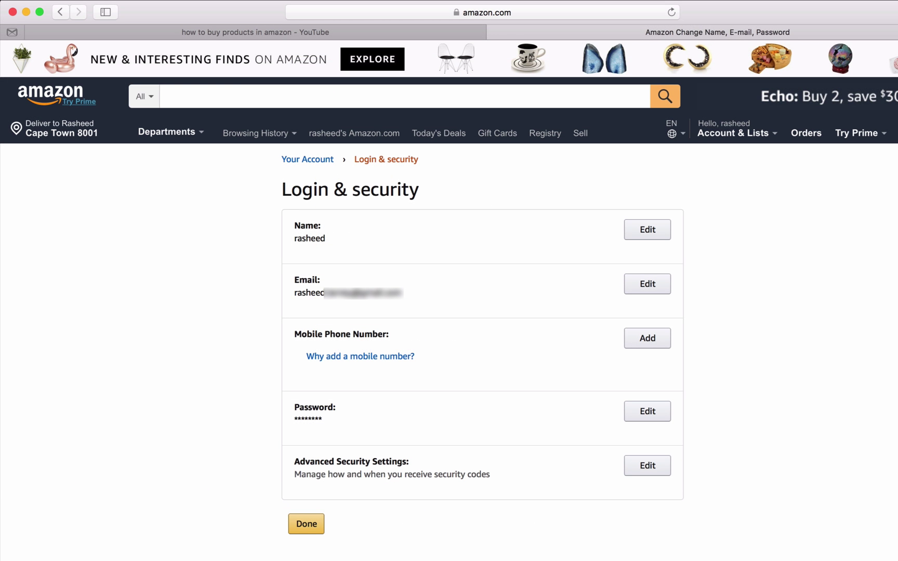
- Start editing the account password from the Login & security page
left_click(650, 412)
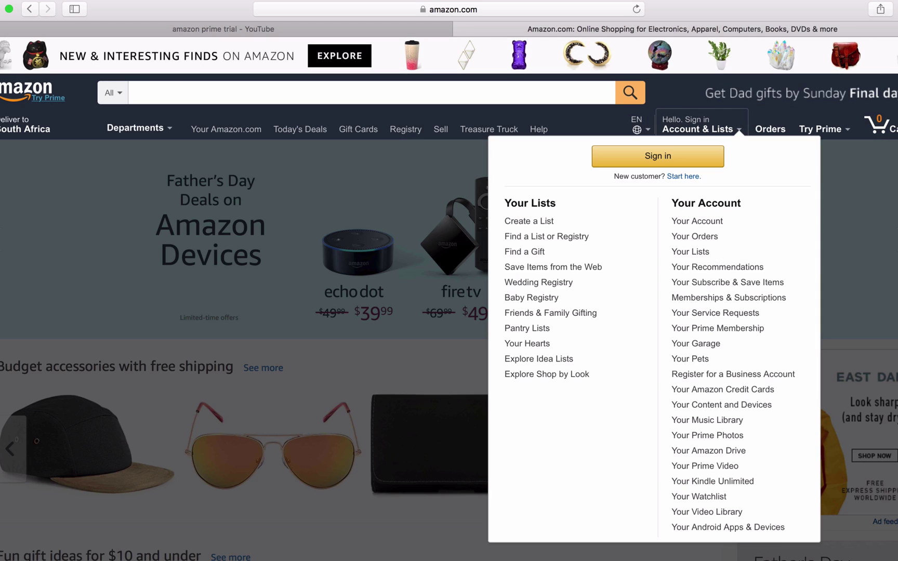
- Go to the Amazon sign-in page and expand the 'Need help?' options
left_click(652, 157)
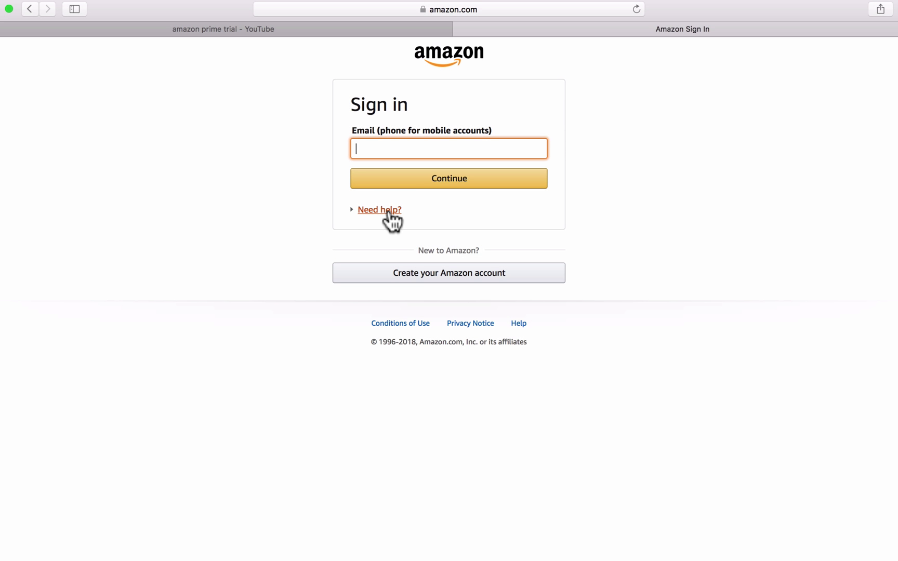
left_click(385, 211)
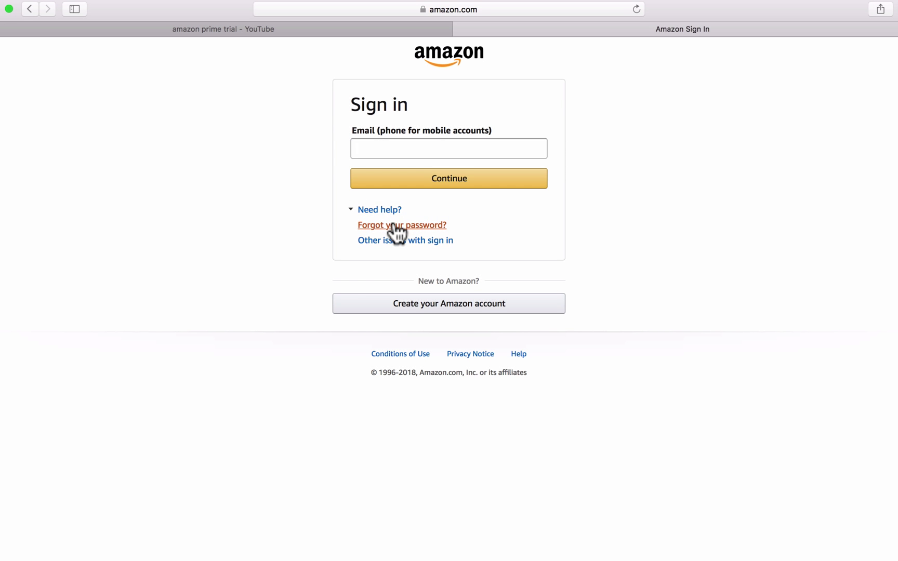
- Start forgotten-password recovery to reach the Password assistance page
left_click(397, 226)
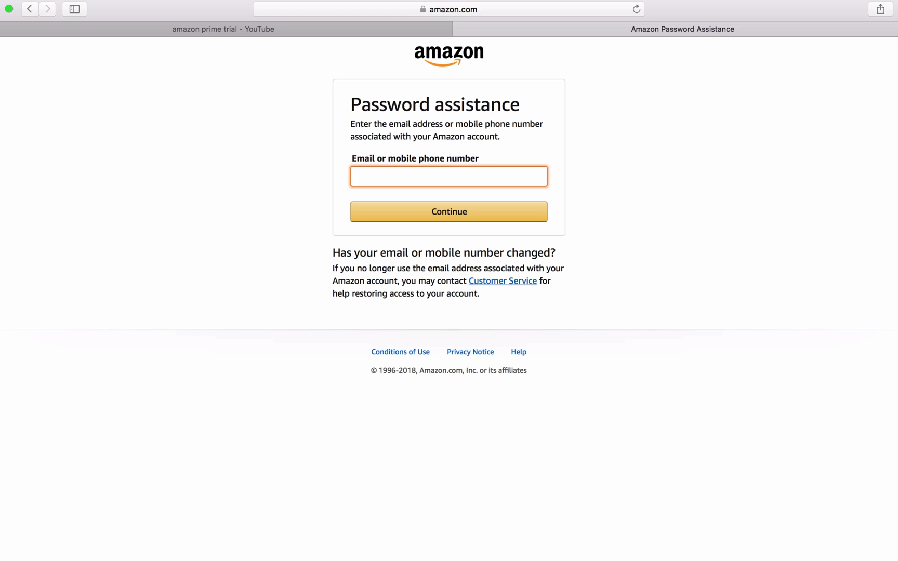
type("rasheed.")
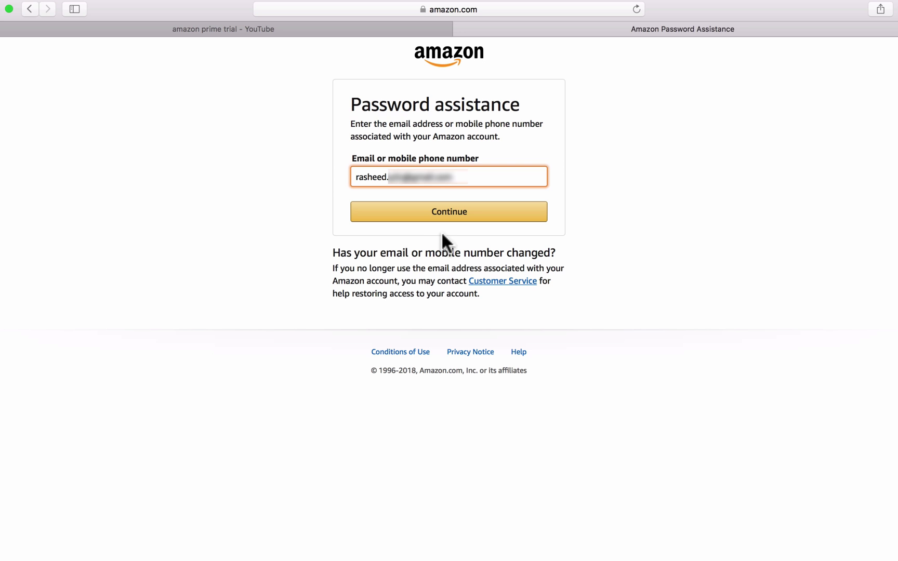
- Submit the account email and choose 'Set a new password' to reach the code check
left_click(445, 216)
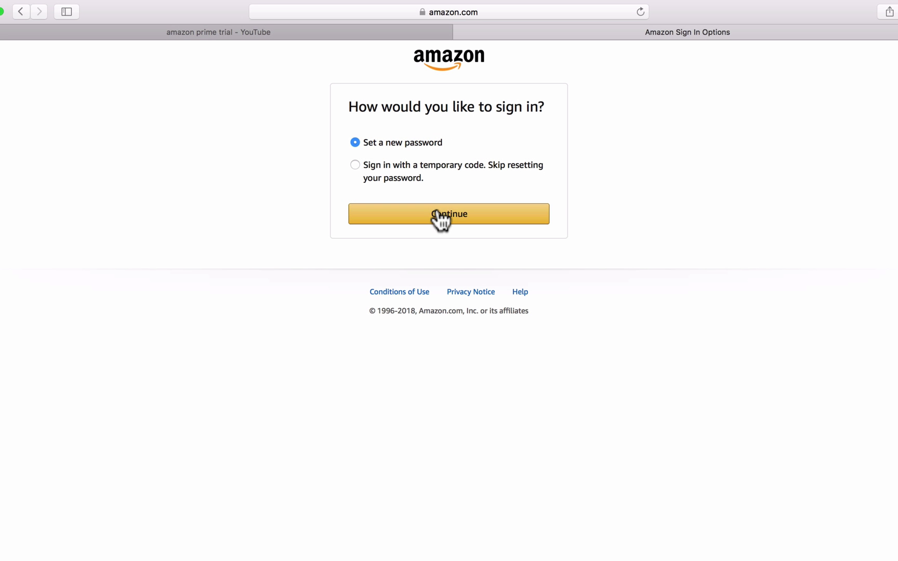
left_click(437, 212)
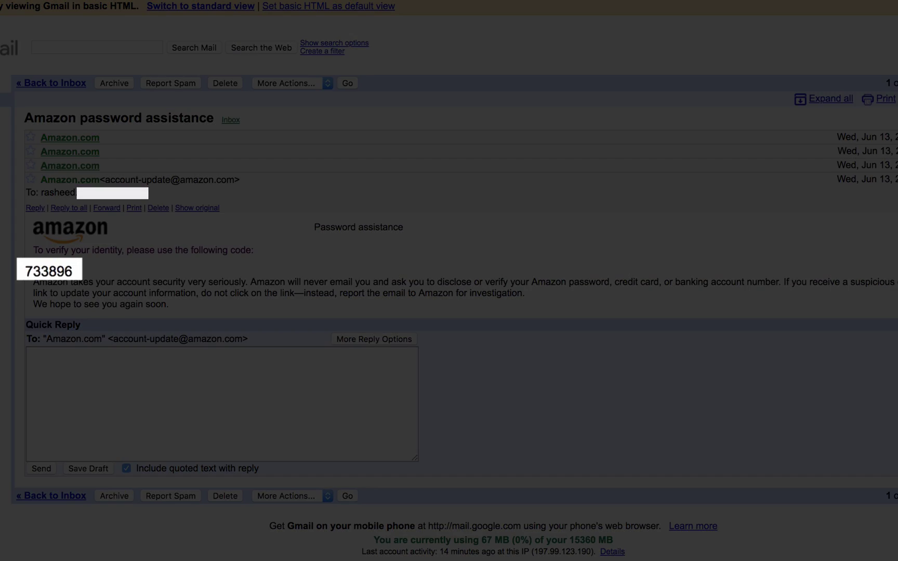
right_click(46, 267)
left_click(78, 295)
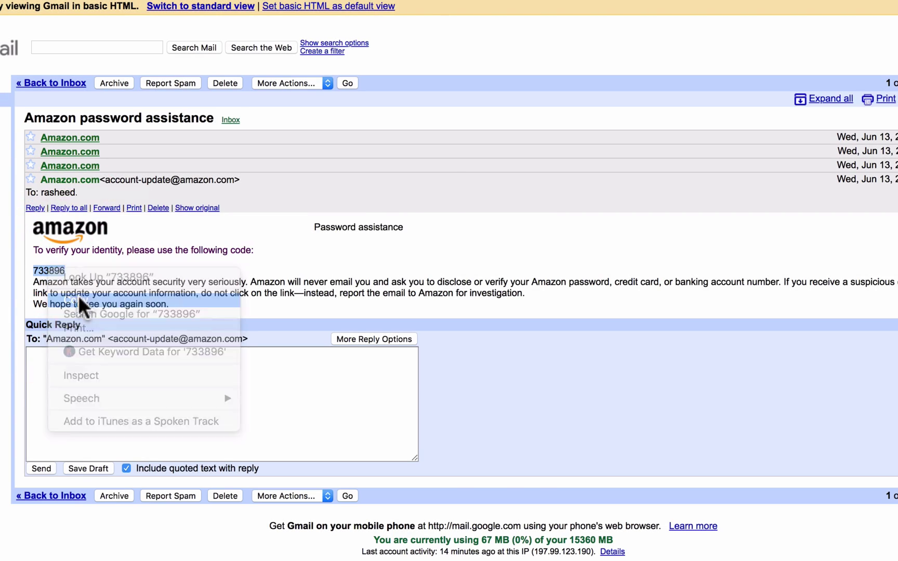
left_click(414, 205)
- Paste the verification code and submit it to reach the Create new password form
right_click(416, 204)
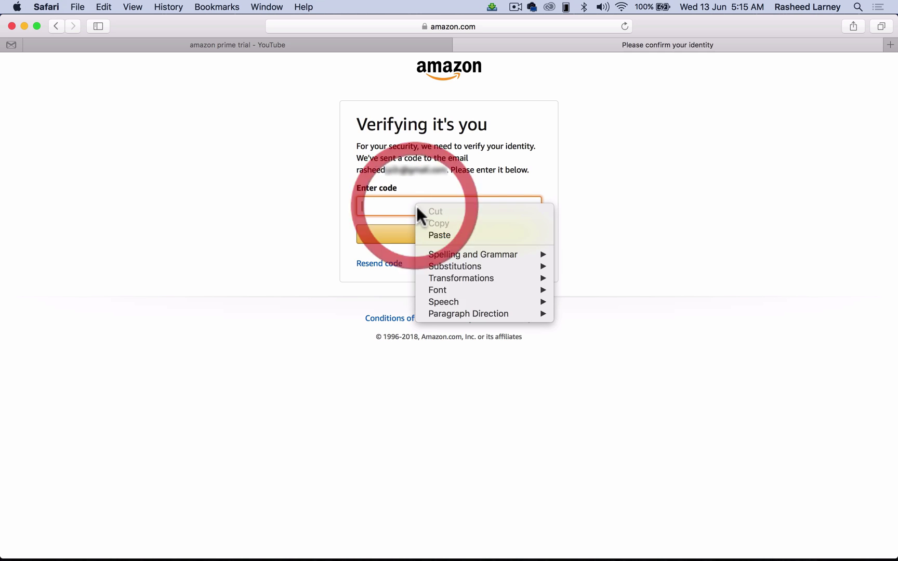
left_click(437, 236)
left_click(437, 235)
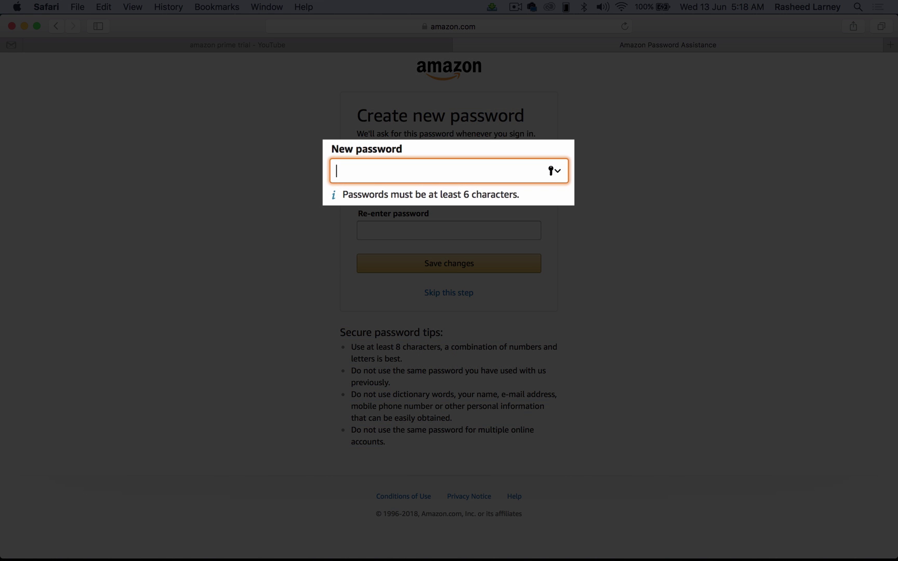
type("•••••••••")
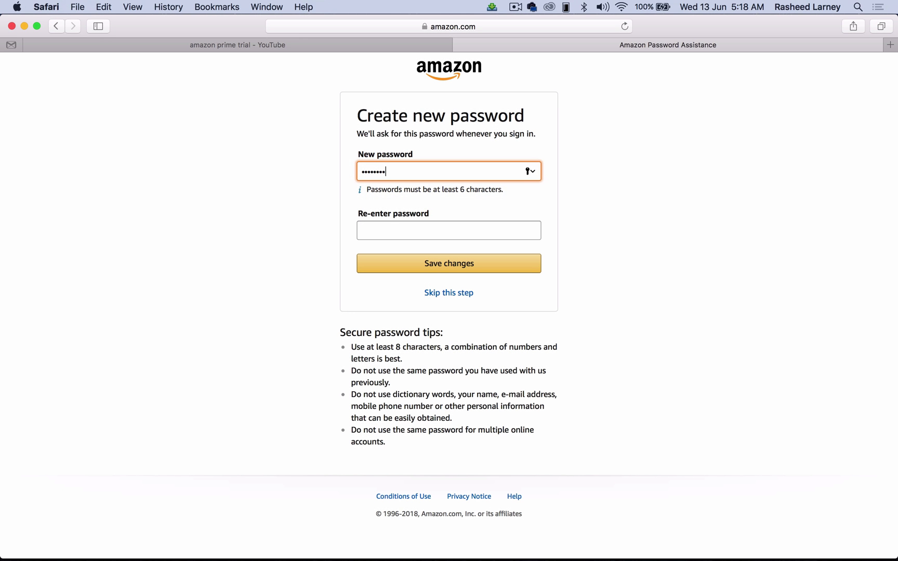
type("•")
type("•")
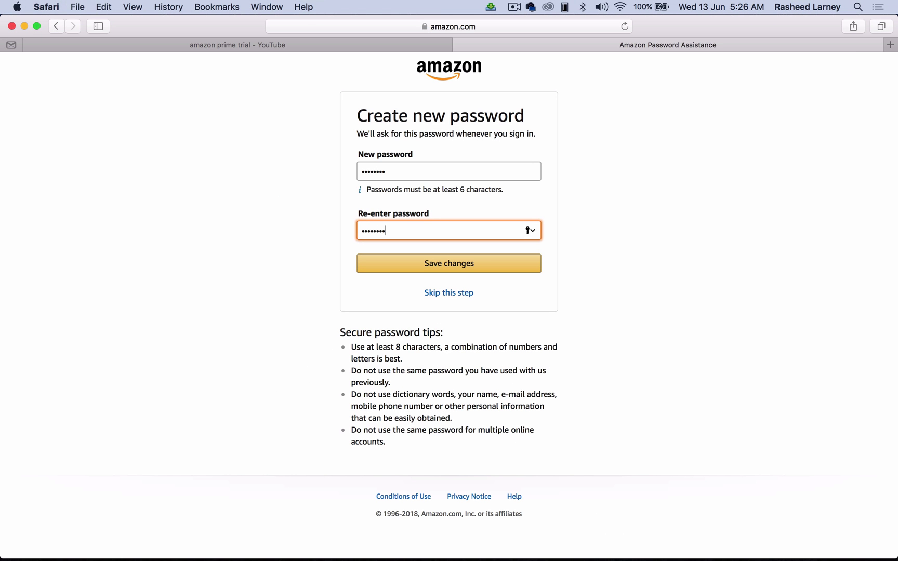
- Save the new password, retyped so both entries match, landing on Your Amazon.com
left_click(406, 268)
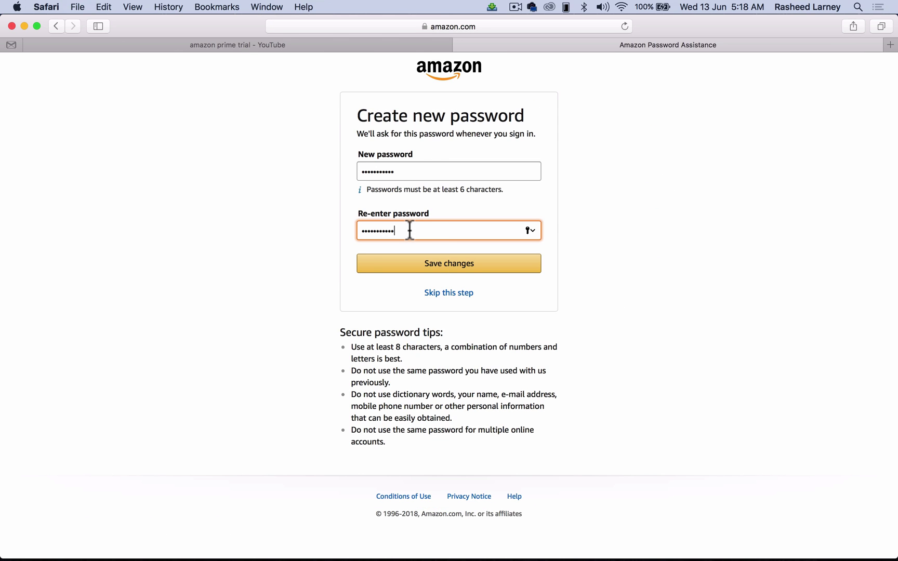
left_click(428, 264)
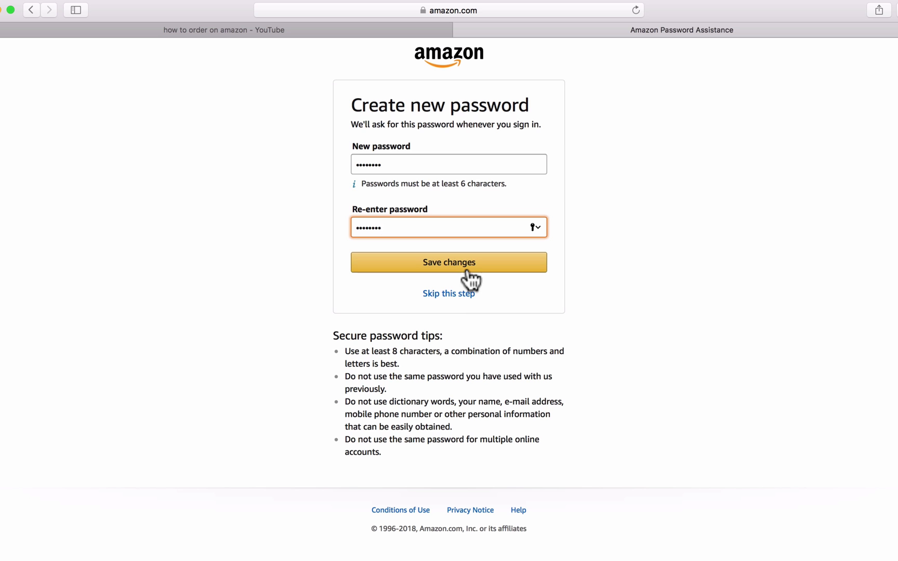
- Decline Safari's password prompt and continue sign-in past the account email
left_click(466, 261)
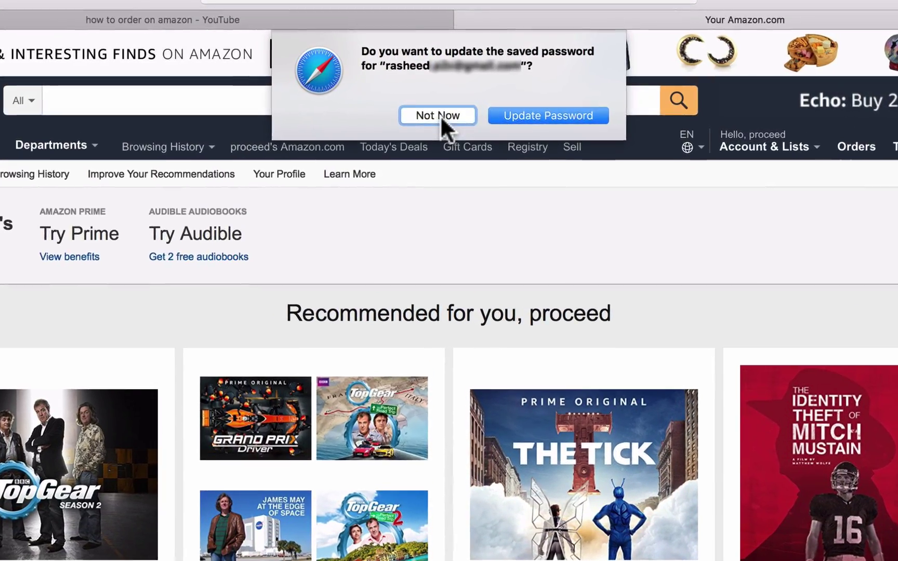
left_click(441, 113)
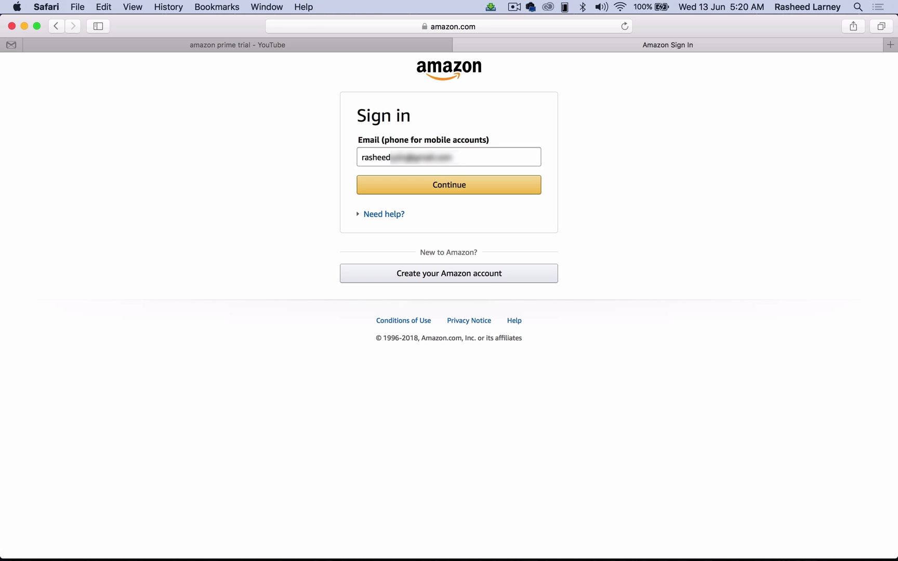
left_click(449, 185)
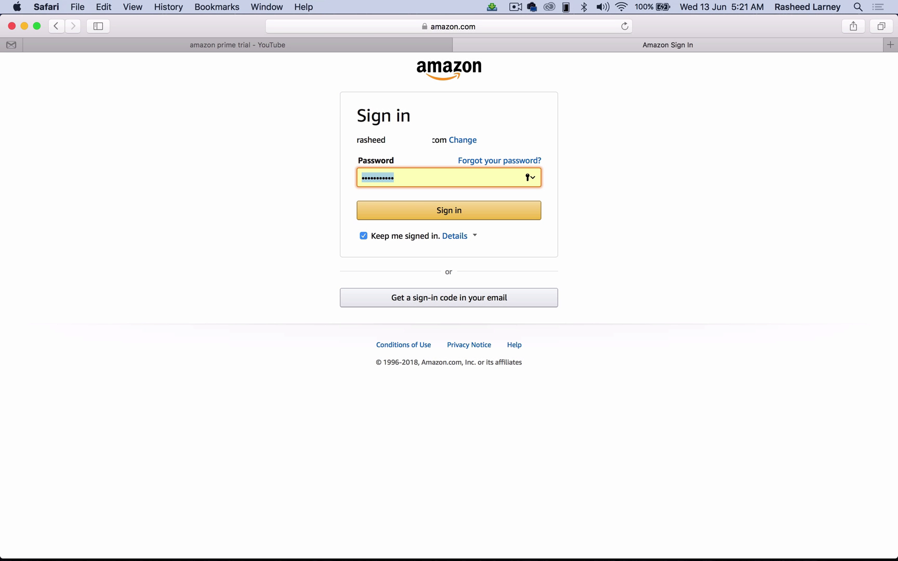
- Replace the rejected autofilled password with the new one and sign in to the home page
left_click(425, 210)
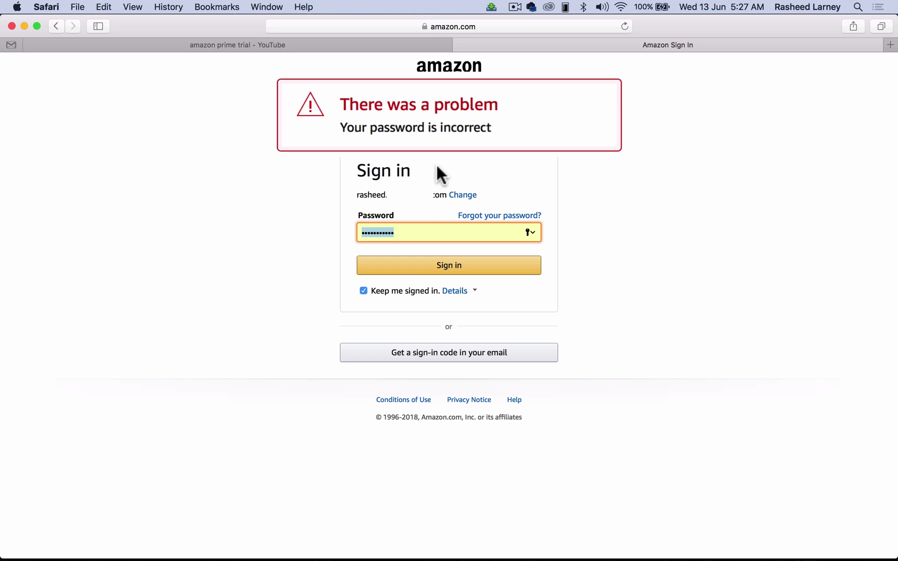
key("BackSpace")
key("BackSpace")
key("BackSpace")
key("BackSpace")
key("BackSpace")
key("BackSpace")
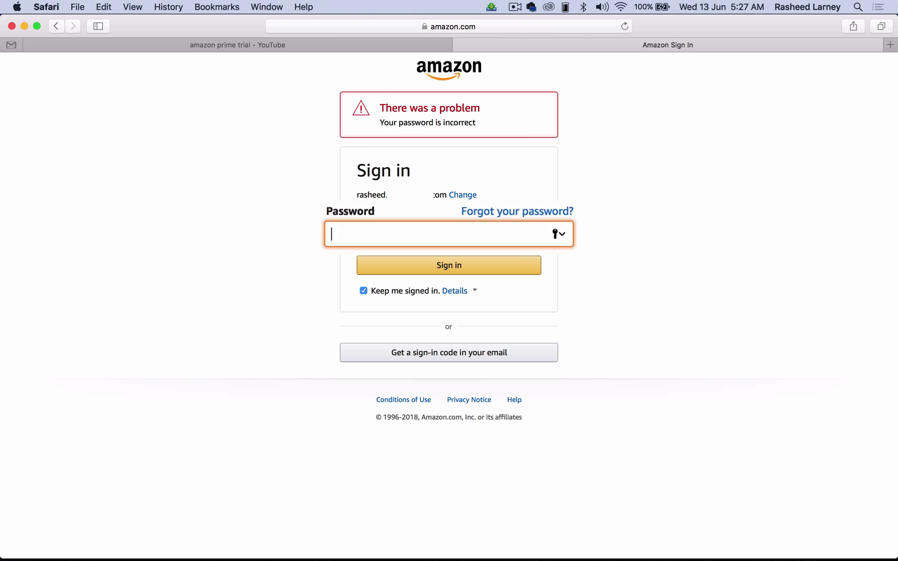
type("********")
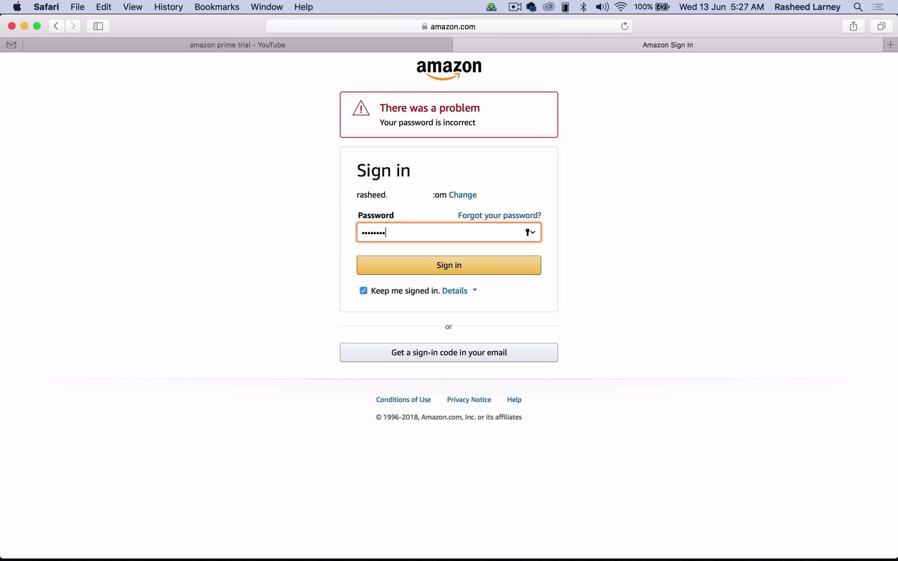
left_click(421, 265)
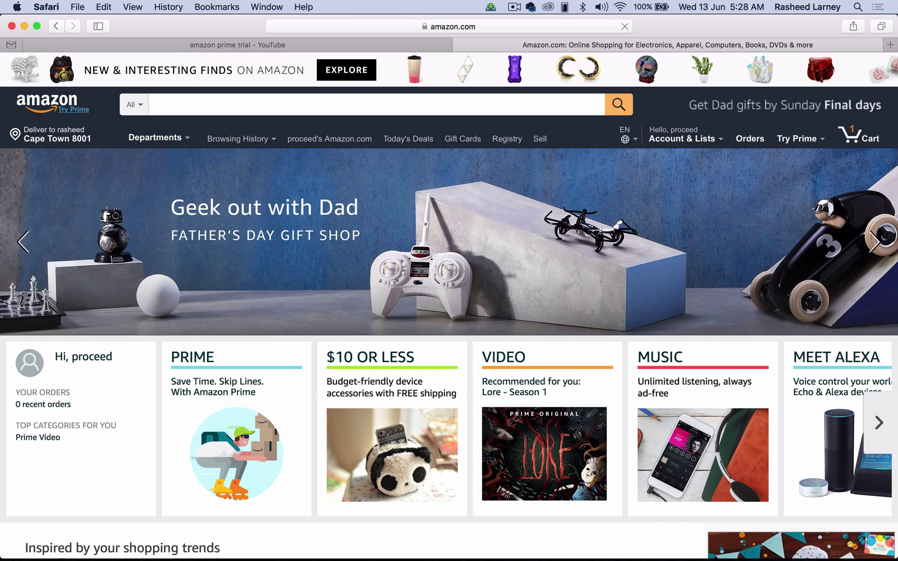